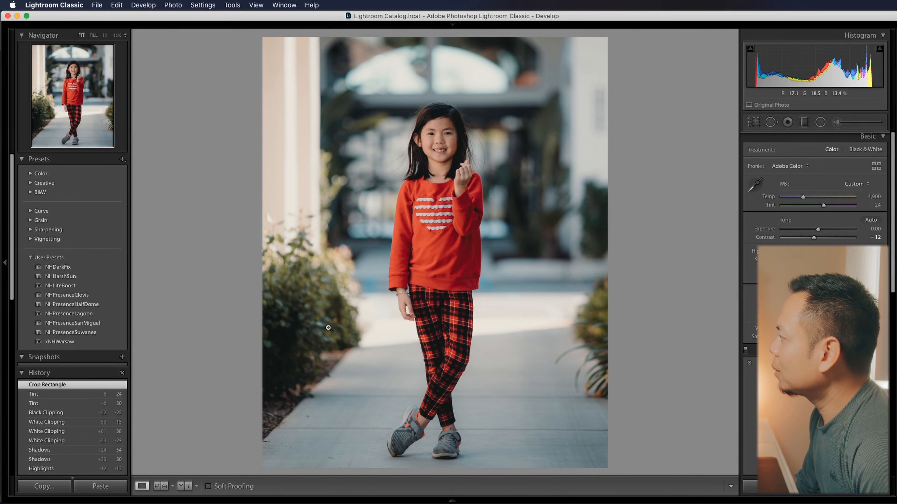
- Compare the portrait before and after its Lightroom edits
key("backslash")
key("backslash")
key("backslash")
key("backslash")
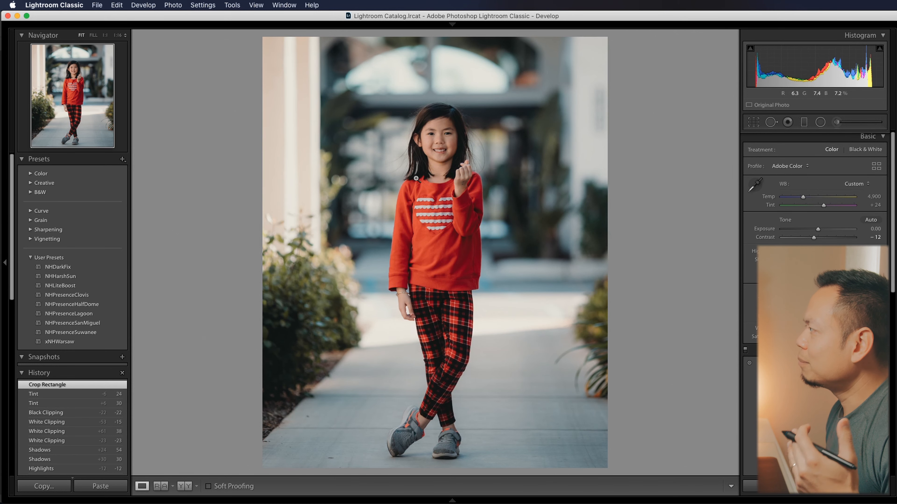
key("backslash")
key("backslash")
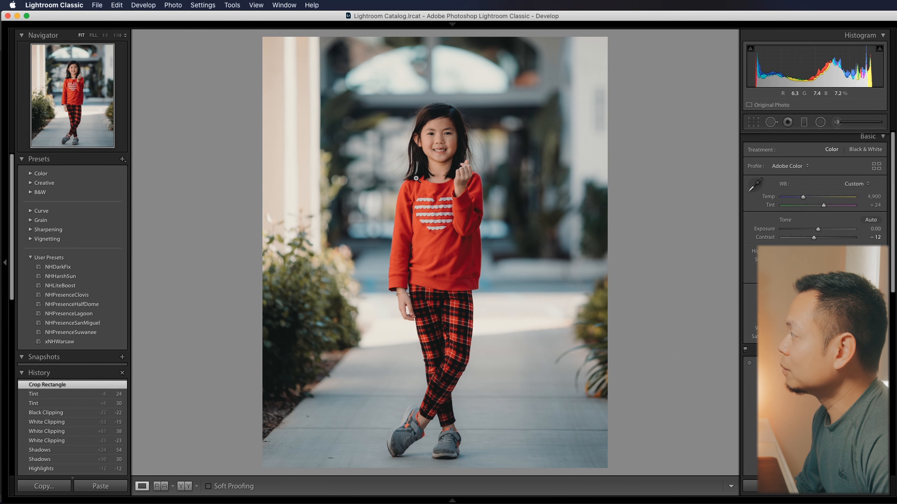
key("backslash")
key("backslash")
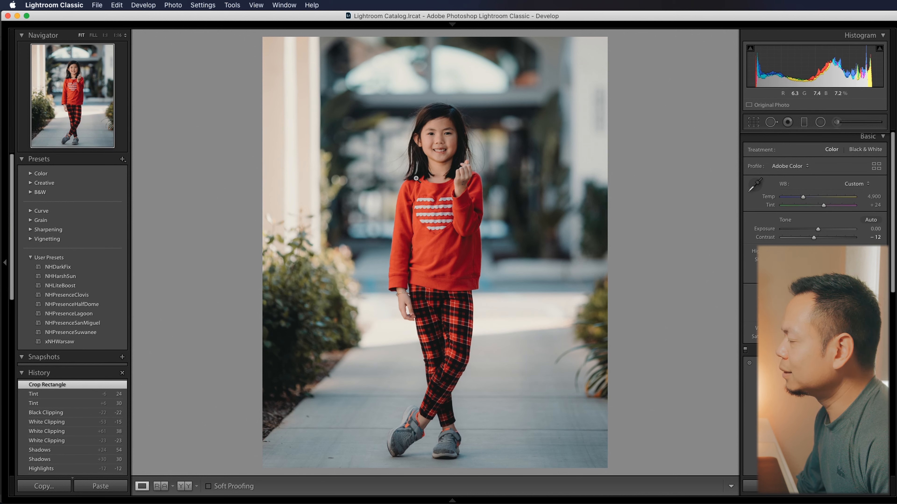
- Send the edited portrait from Lightroom to Adobe Photoshop 2020 for further editing
right_click(447, 223)
mouse_move(514, 303)
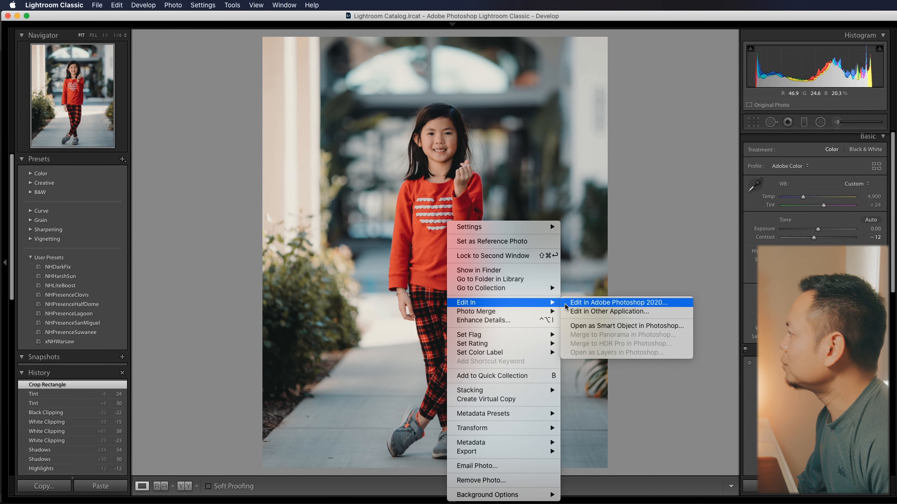
left_click(564, 303)
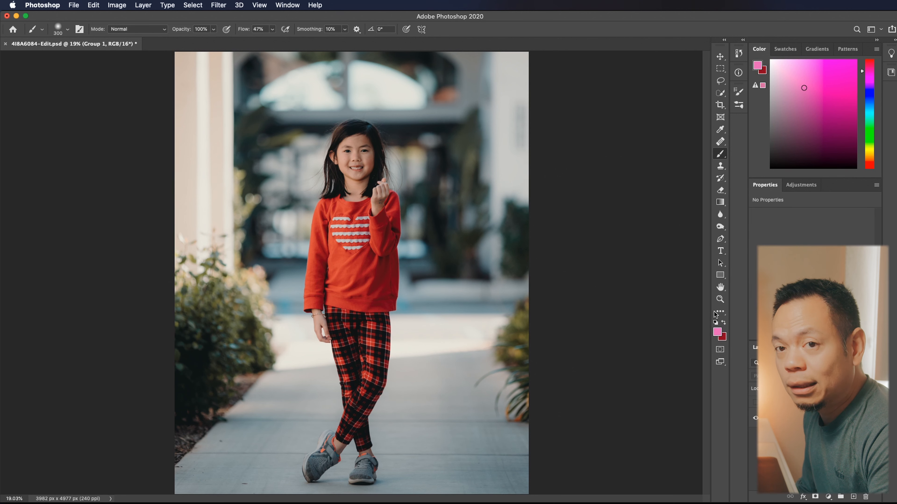
- Duplicate the Background layer and add a layer mask to the copy
left_click(794, 418)
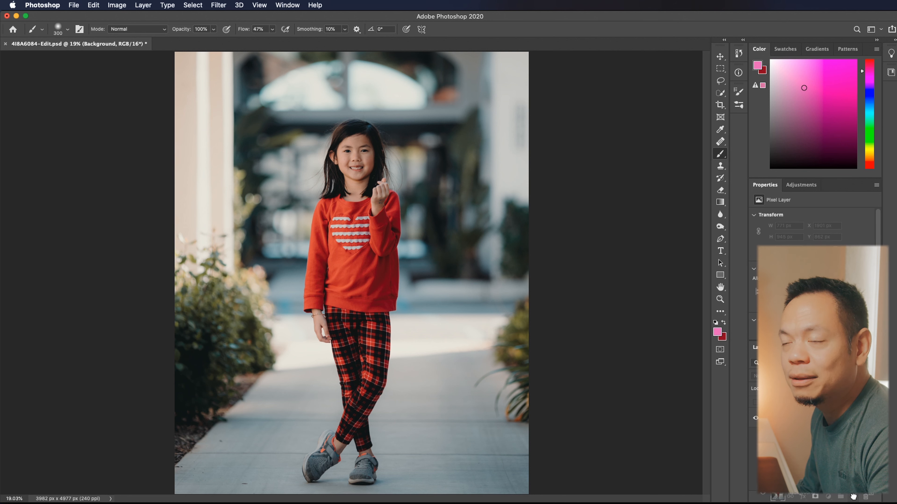
left_click_drag(853, 497, 853, 496)
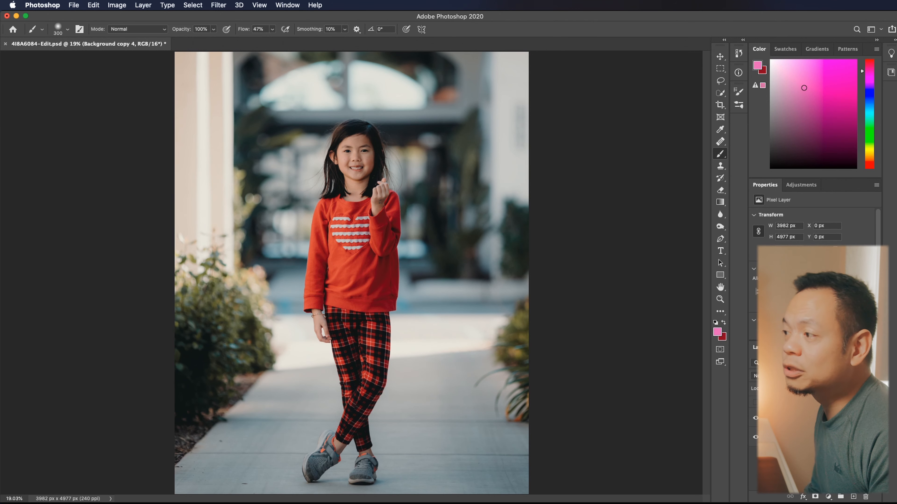
left_click(815, 497)
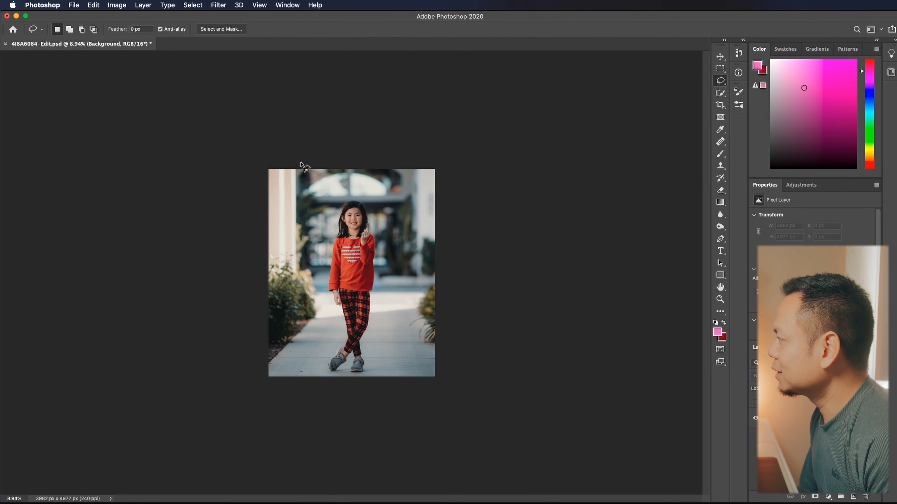
- Copy the left part of the photo, about 1825 px wide and full height, to a new layer
mouse_move(301, 165)
left_mouse_down()
mouse_move(328, 275)
mouse_move(246, 164)
mouse_move(297, 165)
left_mouse_up()
key("ctrl+j")
left_click(755, 437)
left_click(755, 438)
left_click(116, 5)
mouse_move(94, 4)
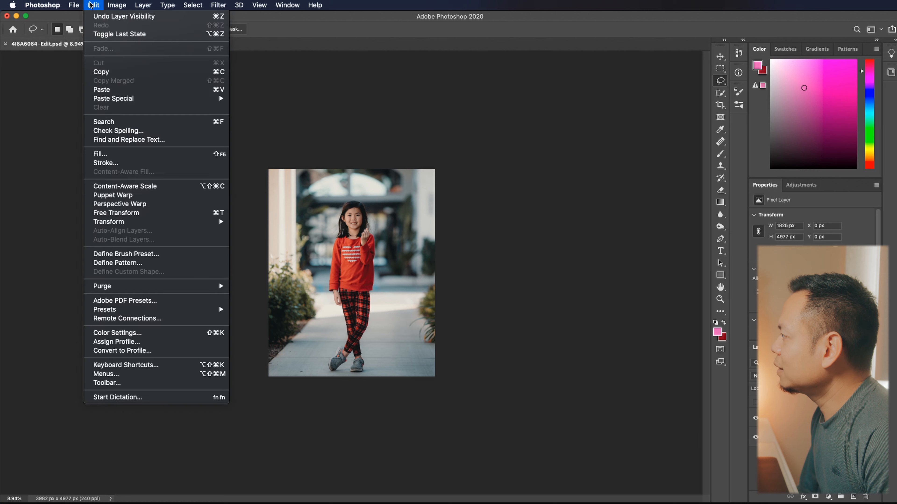
mouse_move(139, 221)
left_click(288, 378)
key("super+z")
- Flip the copied strip horizontally and move it against the photo's right edge to mirror the column and bush
left_click(94, 4)
mouse_move(198, 222)
left_click(290, 370)
key("v")
left_click_drag(323, 263, 417, 246)
left_click_drag(417, 246, 411, 243)
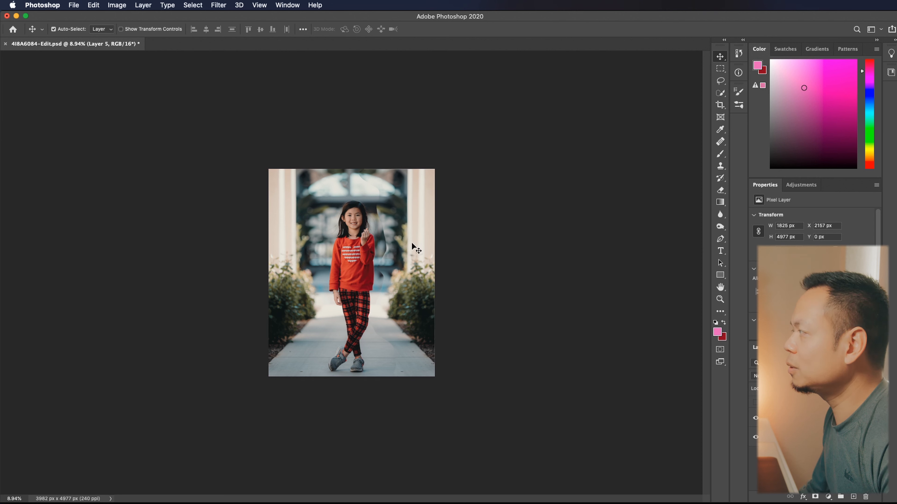
- Add a layer mask to the mirrored strip and paint black around the girl with a 300 px Soft Round Pressure Opacity brush
left_click(814, 497)
key("b")
mouse_move(394, 248)
left_mouse_down()
mouse_move(398, 362)
mouse_move(396, 316)
left_mouse_up()
key("x")
key("x")
right_click(378, 244)
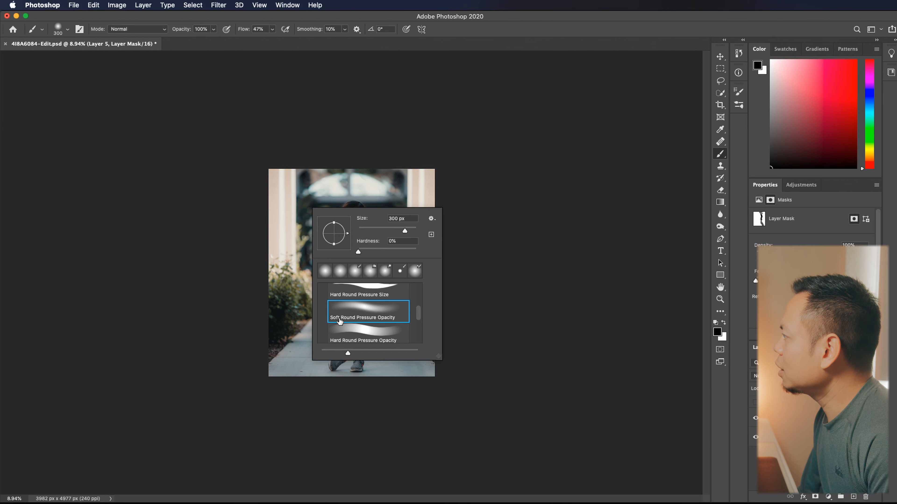
left_click(216, 226)
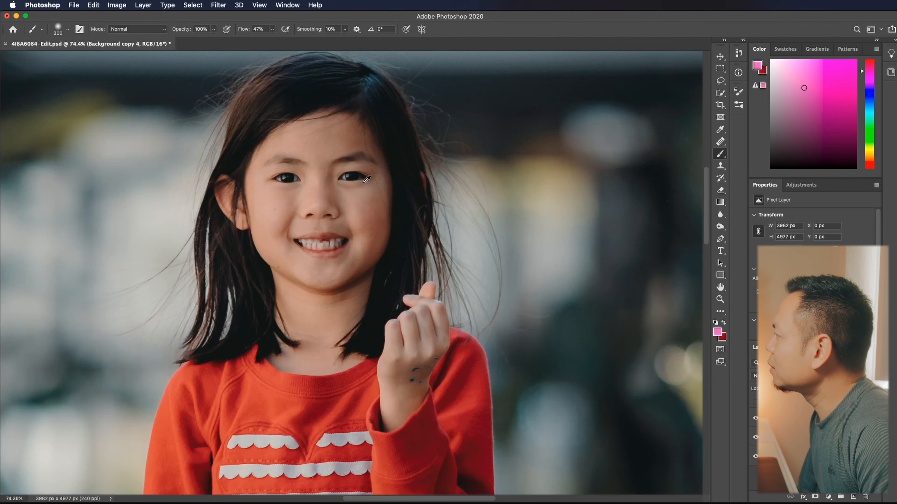
- Place the pink heart image over the girl and set its blending mode to Screen
scroll(367, 179, "up", 3)
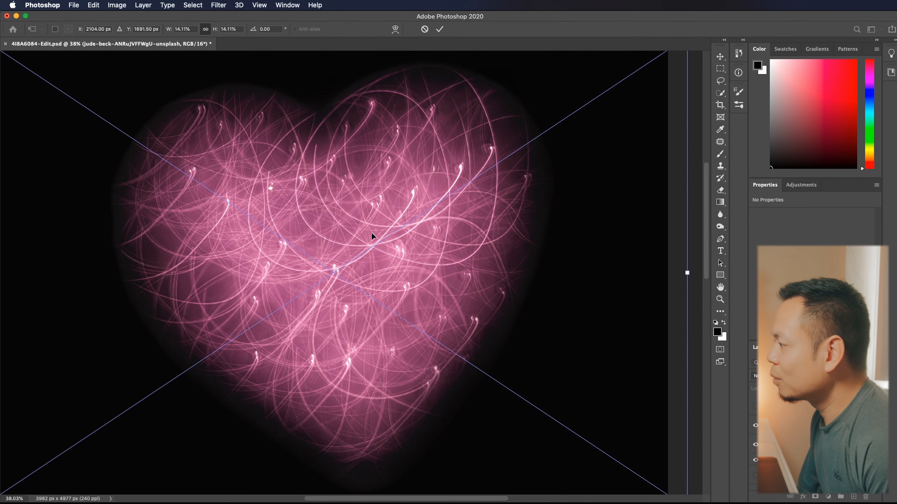
mouse_move(169, 29)
left_mouse_down()
mouse_move(146, 29)
mouse_move(164, 31)
left_mouse_up()
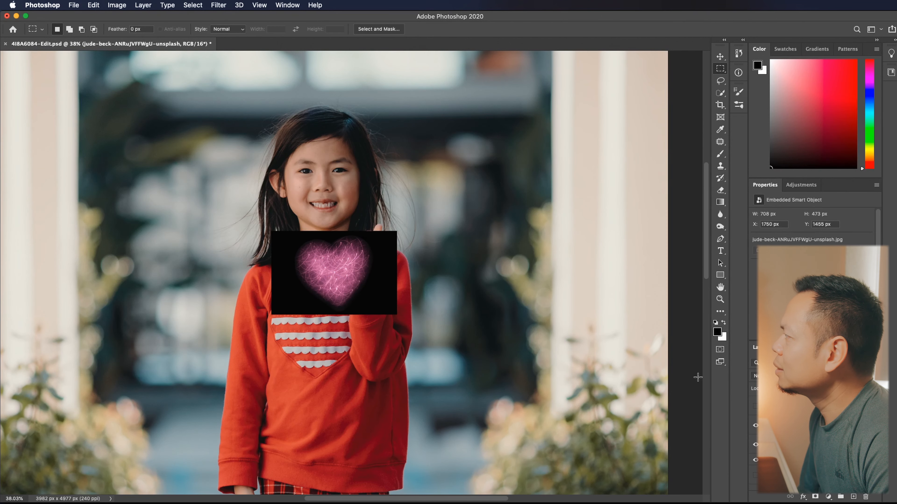
left_click(777, 376)
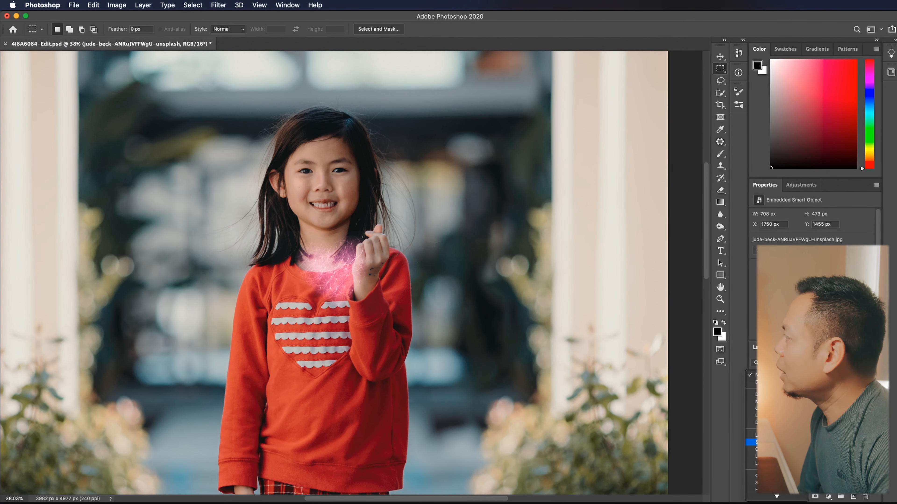
left_click(773, 442)
- Free Transform the heart to about 514 × 364 px, tilted slightly and positioned just above the girl's fingers
left_click(117, 5)
left_click(106, 210)
left_click_drag(351, 245, 365, 170)
left_click_drag(307, 145, 346, 171)
left_click_drag(394, 210, 369, 207)
left_click_drag(422, 229, 429, 237)
left_click_drag(370, 209, 372, 212)
key("Return")
key("m")
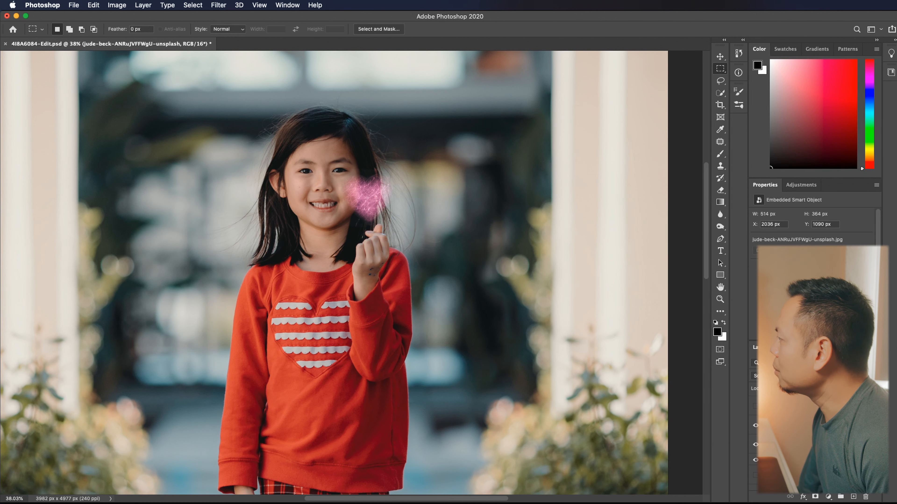
- Duplicate the heart layer, with the copy in Color Dodge mode at 50% opacity
key("super+j")
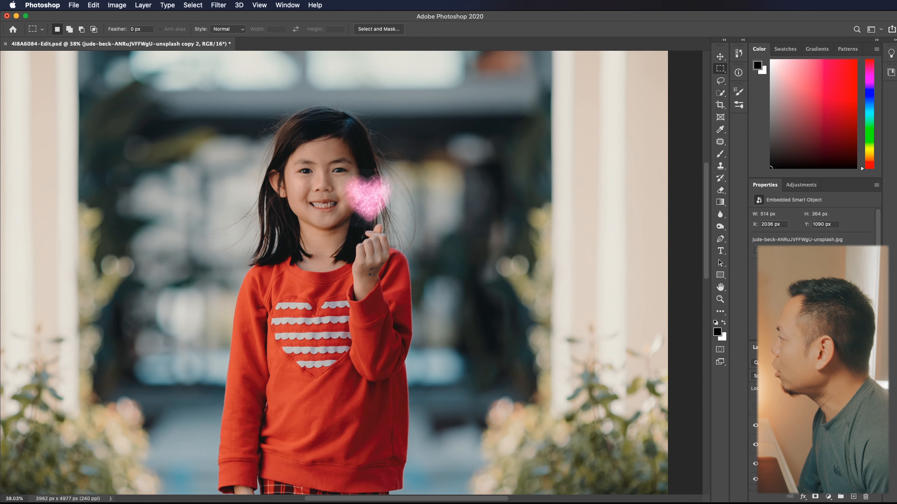
key("shift+plus")
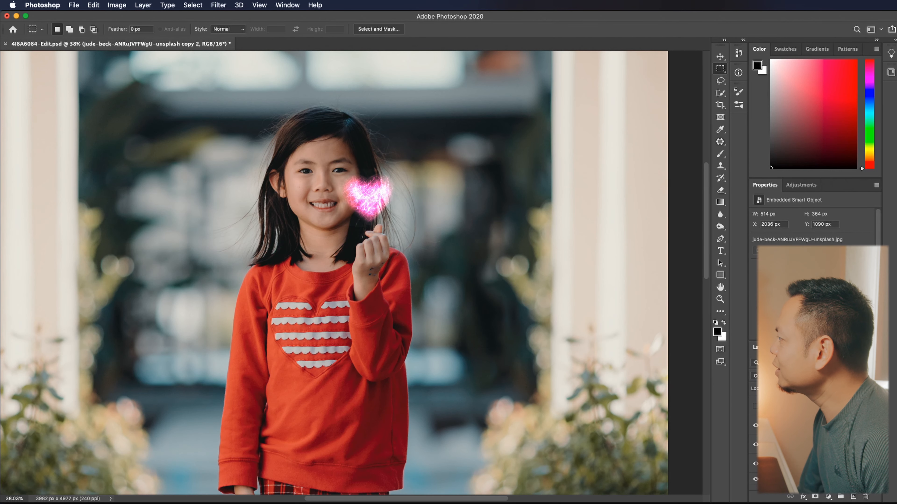
key("5")
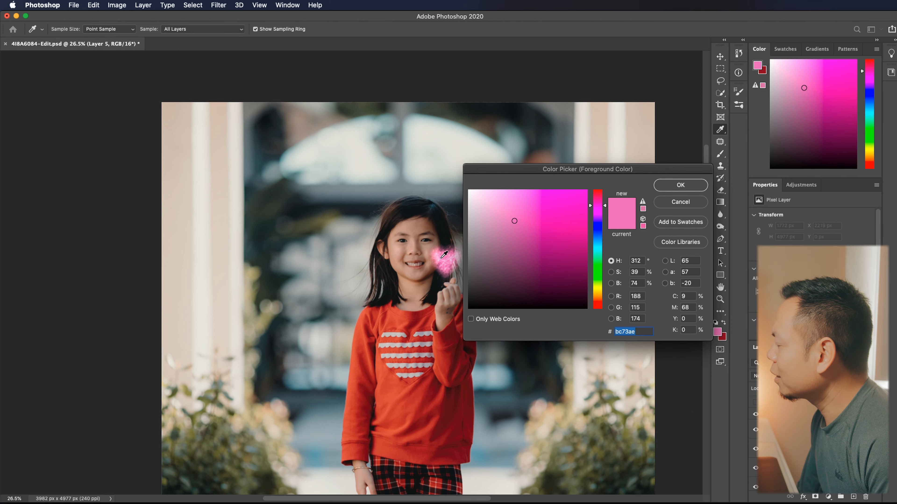
- Try a skin glow painted on the girl's cheek and jaw in light pink sampled from the heart, using Soft Light mode
left_click(444, 256)
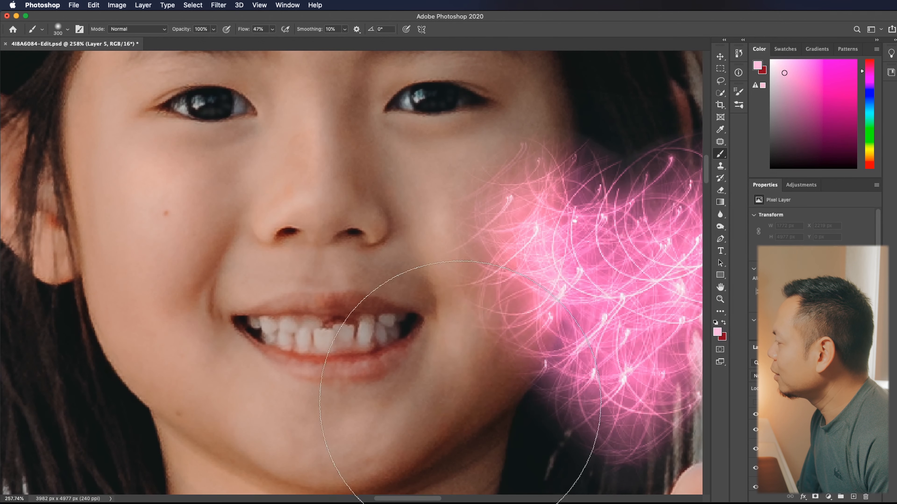
left_click_drag(446, 360, 464, 421)
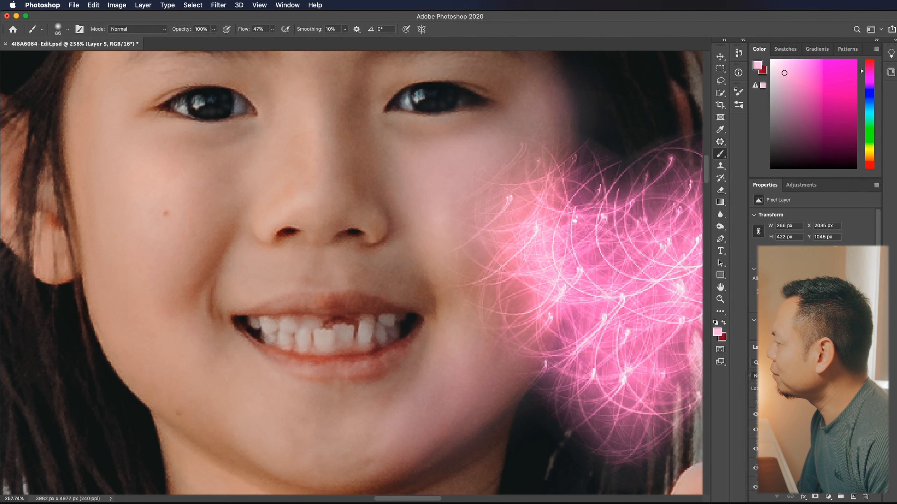
left_click(777, 376)
left_click(773, 483)
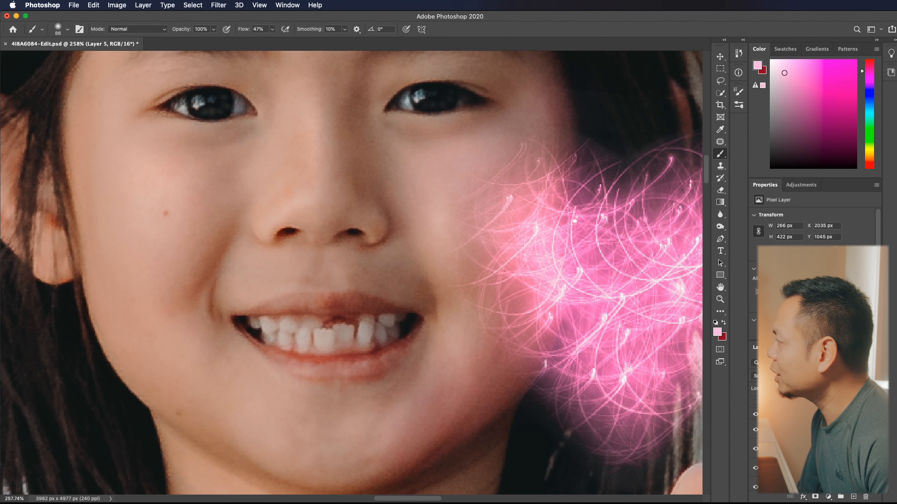
key("Delete")
- Erase the excess glow on the girl's forehead from the skin glow layer
left_click(798, 460)
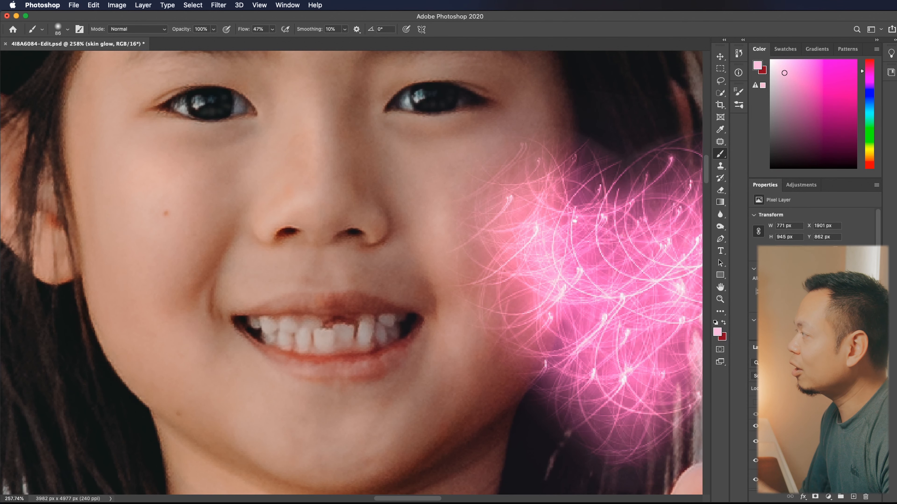
scroll(692, 217, "up", 5)
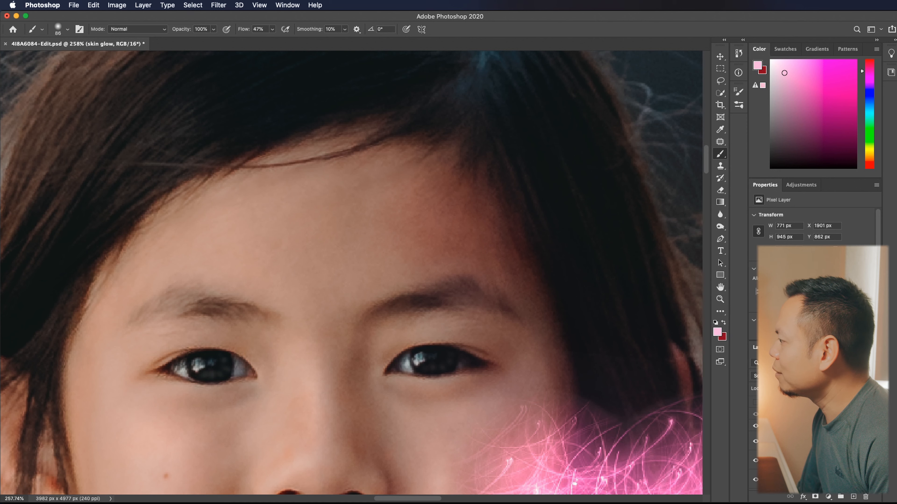
left_click(721, 191)
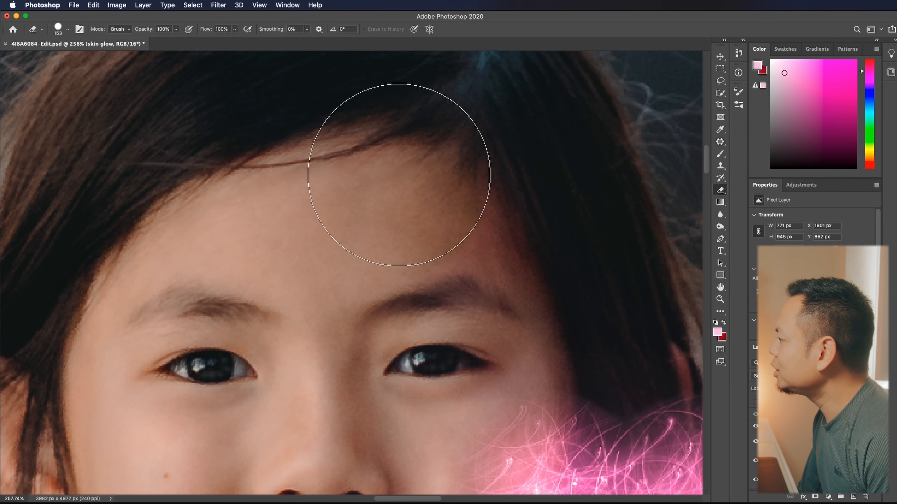
scroll(704, 168, "down", 11)
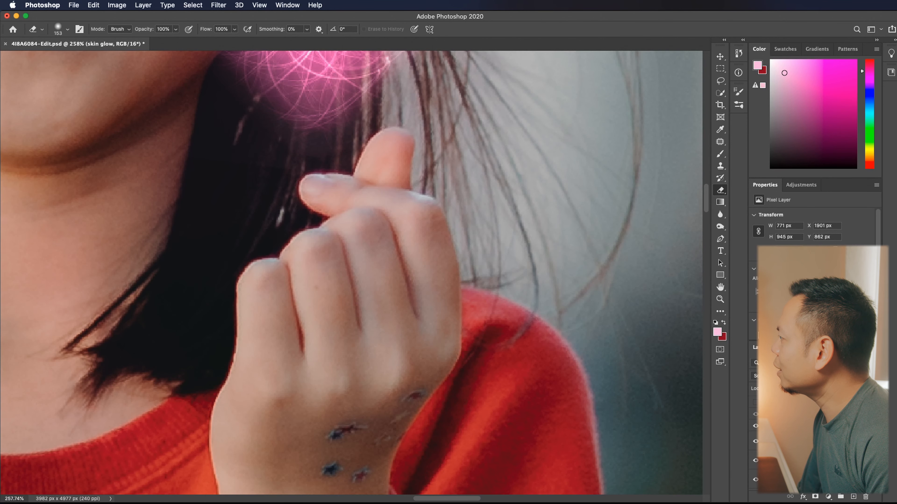
right_click(353, 220)
key("Escape")
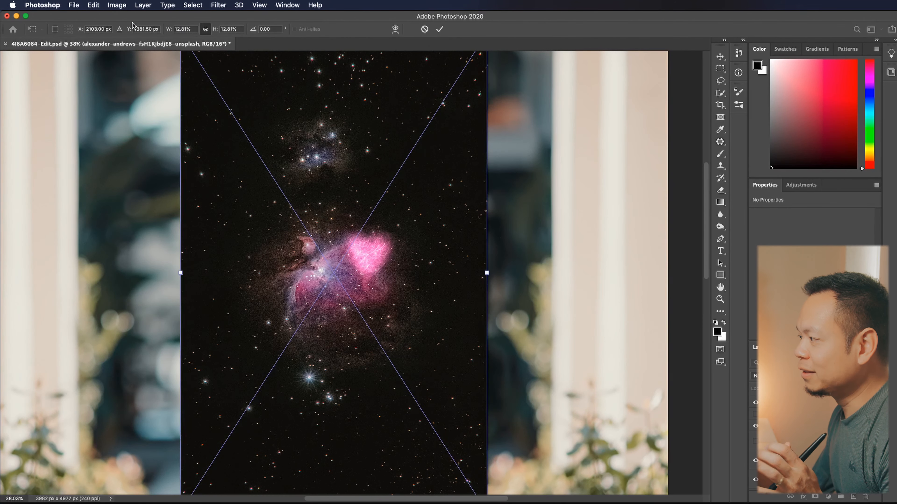
- Place the nebula image in Lighten blending mode and move it beside the girl's raised hand
key("Return")
key("m")
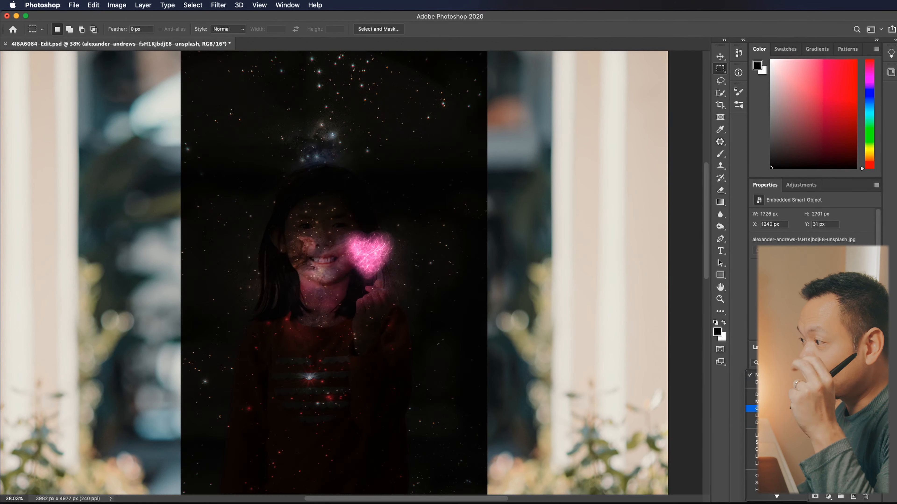
left_click(773, 435)
left_click(93, 5)
left_click(144, 213)
left_click_drag(276, 261, 406, 287)
key("Return")
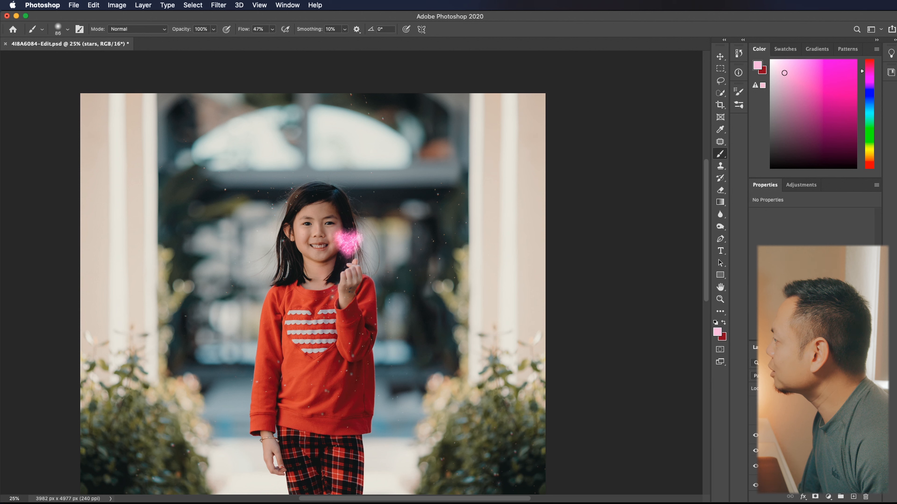
- Compare the photo with and without the nebula overlay
scroll(812, 445, "up", 2)
left_click(755, 416)
left_click(754, 415)
left_click(773, 459)
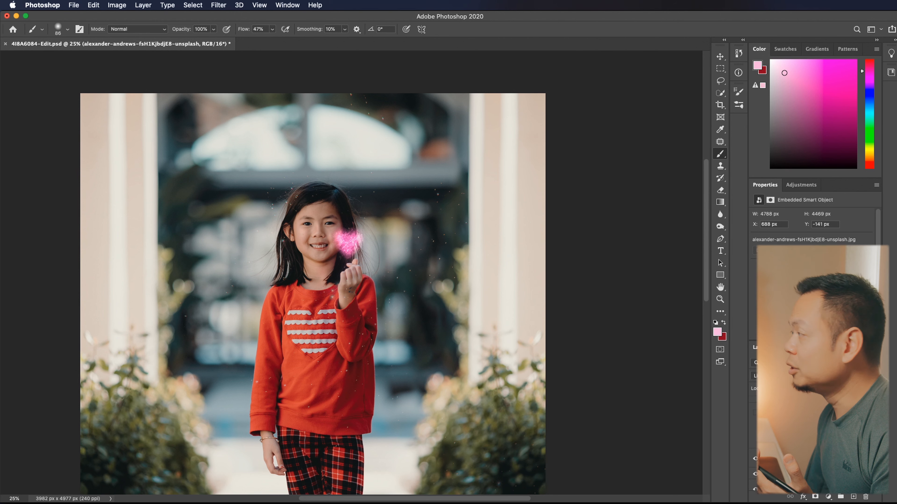
- Target the nebula layer's mask and show the enlarged nebula copy over the lower part of the photo
left_click(815, 497)
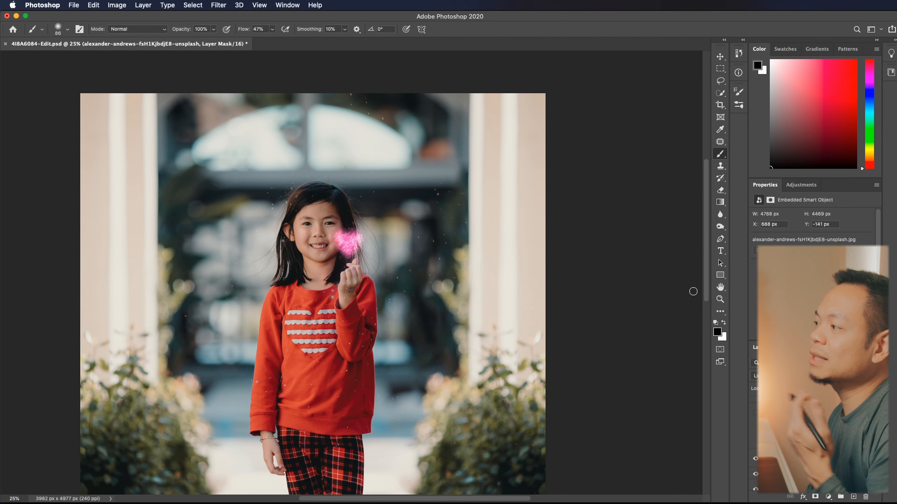
left_click(798, 425)
left_click(755, 424)
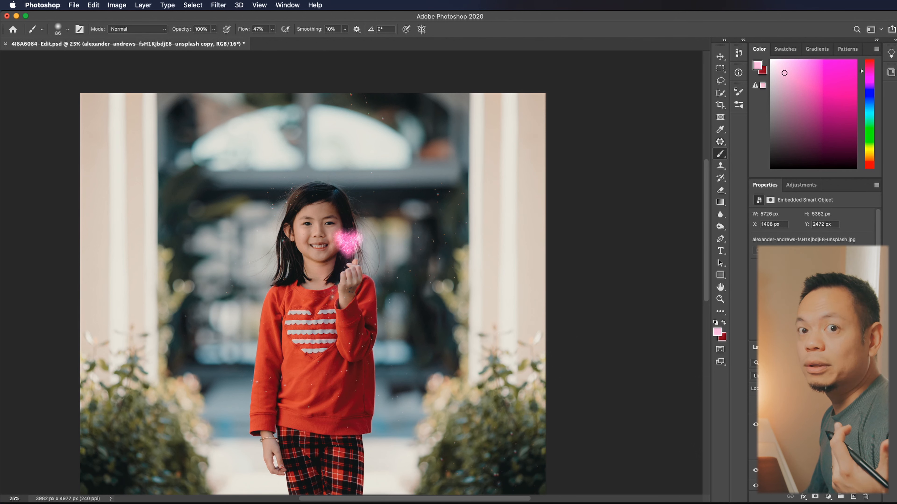
scroll(627, 372, "down", 6)
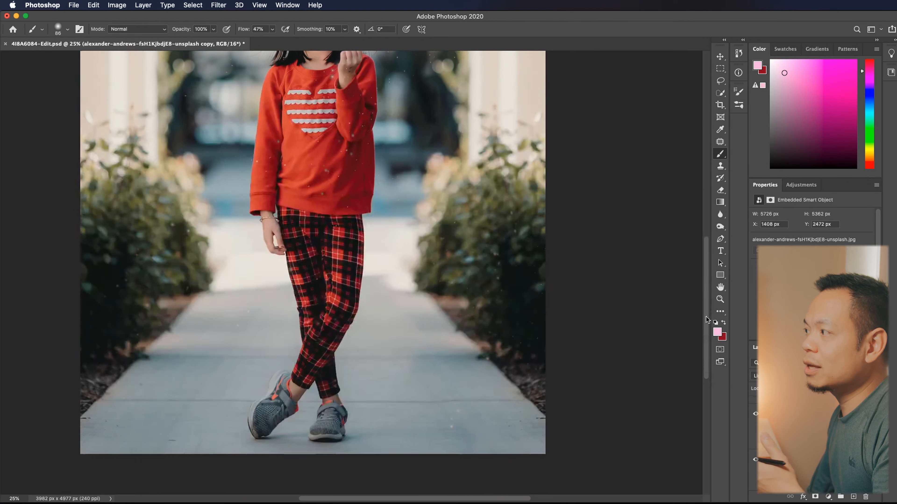
scroll(815, 445, "up", 1)
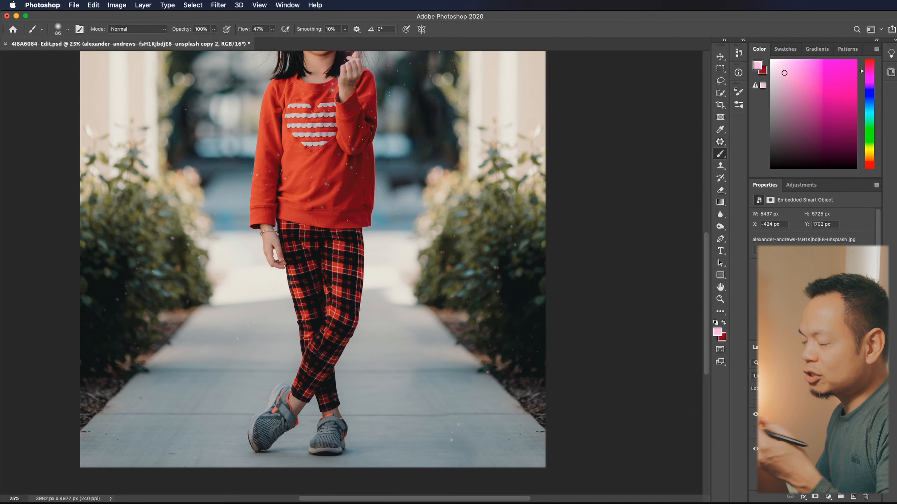
- Set Cyan to -87% for the Greens in the Selective Color adjustment
left_click_drag(703, 244, 707, 196)
key("super+minus")
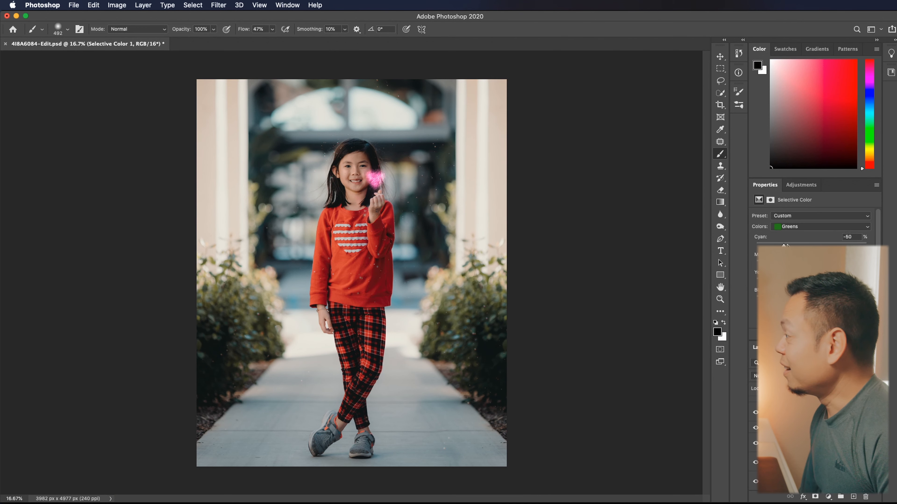
left_click_drag(787, 244, 763, 243)
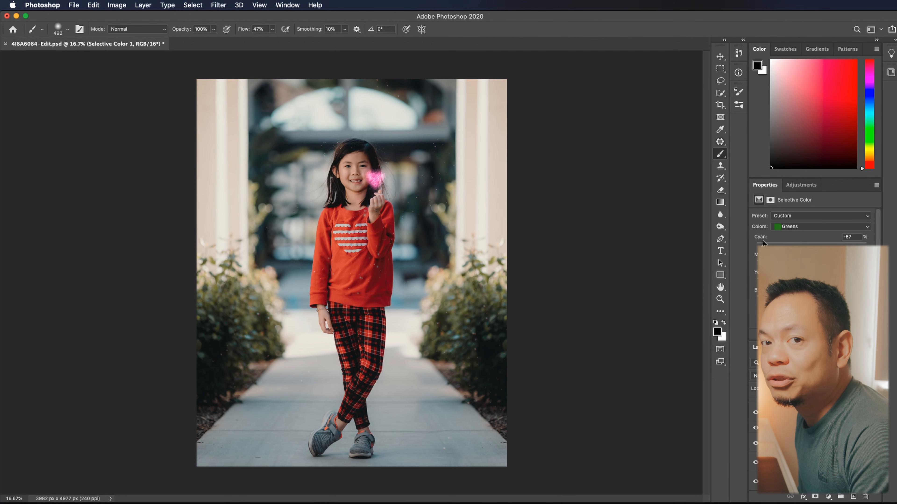
- Set Cyan to -84% for the Greens in the Selective Color adjustment
left_click(819, 226)
left_click(791, 220)
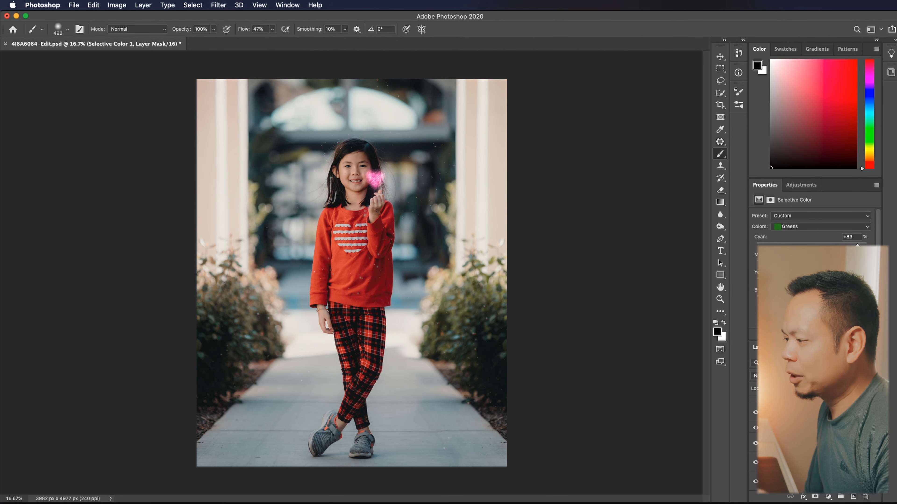
left_click(819, 226)
left_click(790, 213)
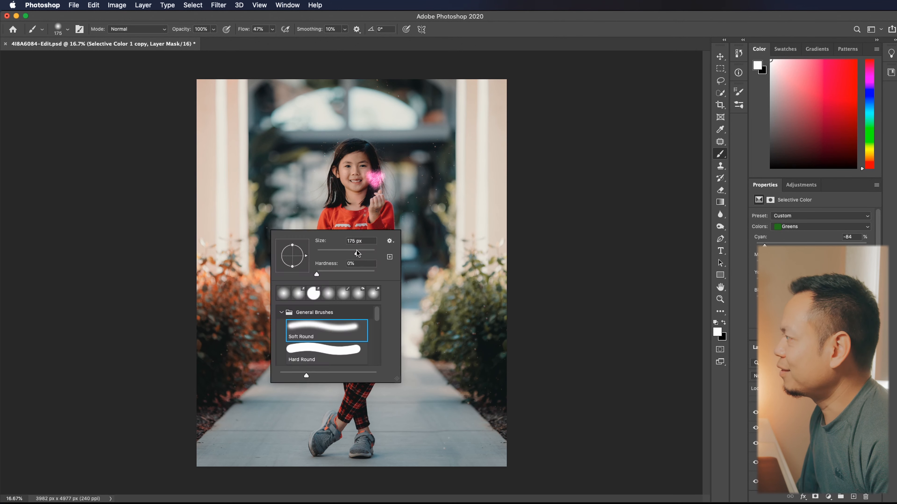
- Paint on the Selective Color mask around the girl and left-hand pillar, keeping the orange shift on the left-hand bushes
left_click_drag(357, 253, 353, 253)
left_click(250, 232)
left_click(200, 176)
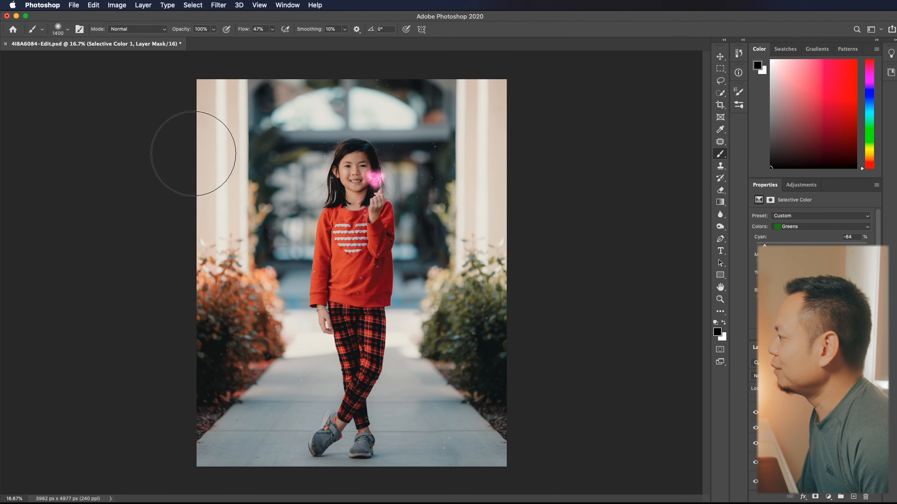
- Duplicate the Selective Color adjustment, flip the copy horizontally and move it over the right-hand bushes
key("super+j")
left_click(93, 5)
mouse_move(120, 221)
left_click(260, 366)
key("v")
left_click(261, 318)
key("super+z")
left_click(100, 29)
left_click(82, 19)
left_click(53, 29)
left_click_drag(262, 311, 470, 310)
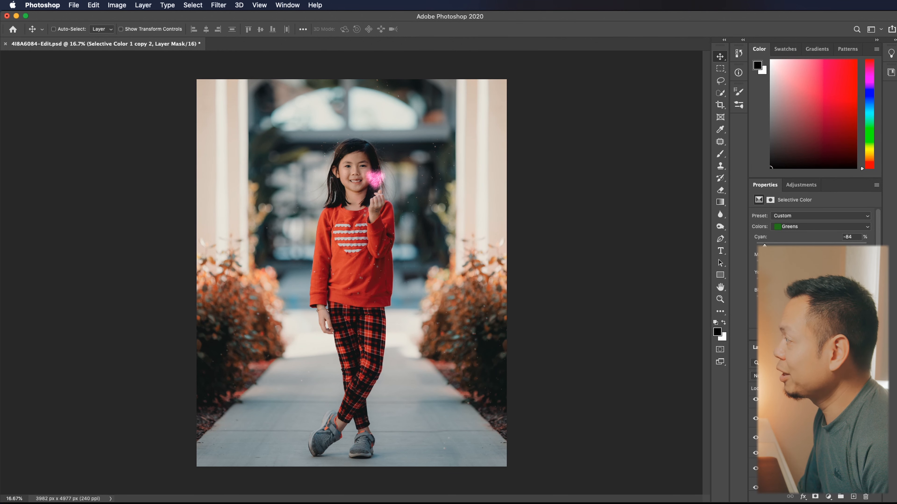
- Paint with a black 100 px brush on the copied adjustment's mask along the path edge beside the right-hand bushes
key("b")
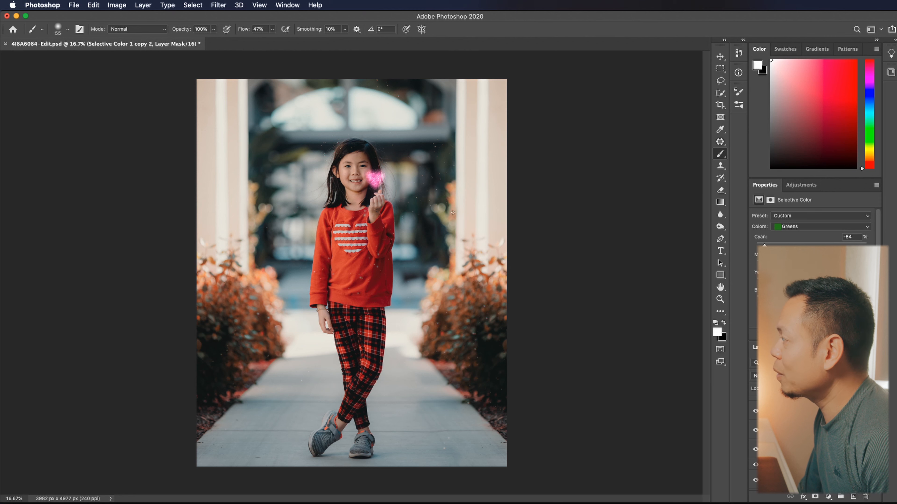
right_click(433, 314)
left_click_drag(505, 336, 509, 337)
key("Return")
key("x")
left_click_drag(454, 366, 436, 364)
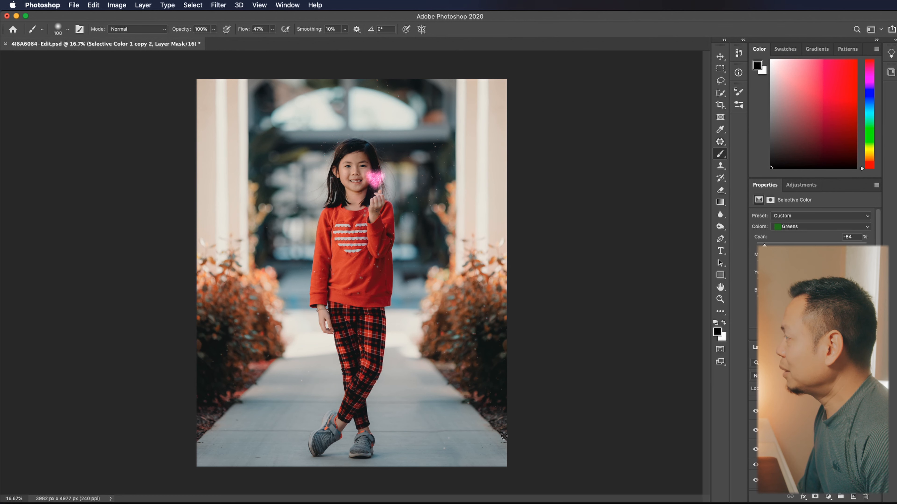
- Compare the photo with and without the layer edits
left_click(808, 465)
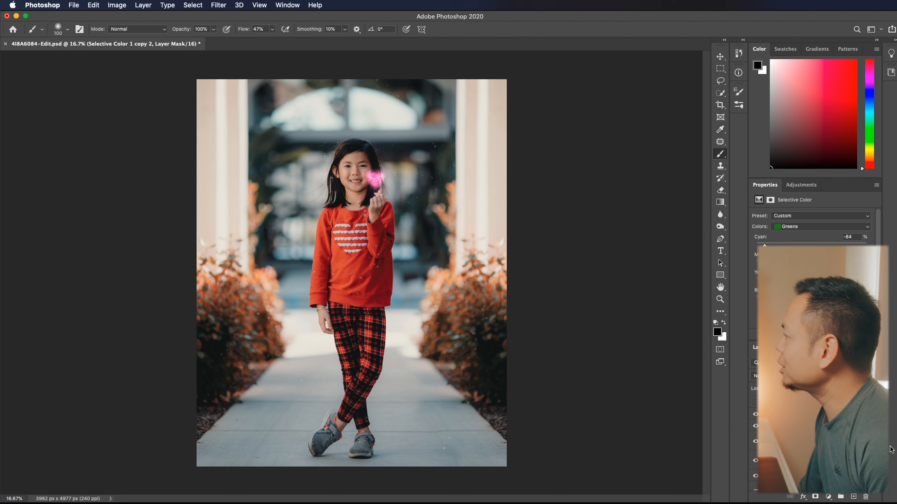
left_click(755, 404)
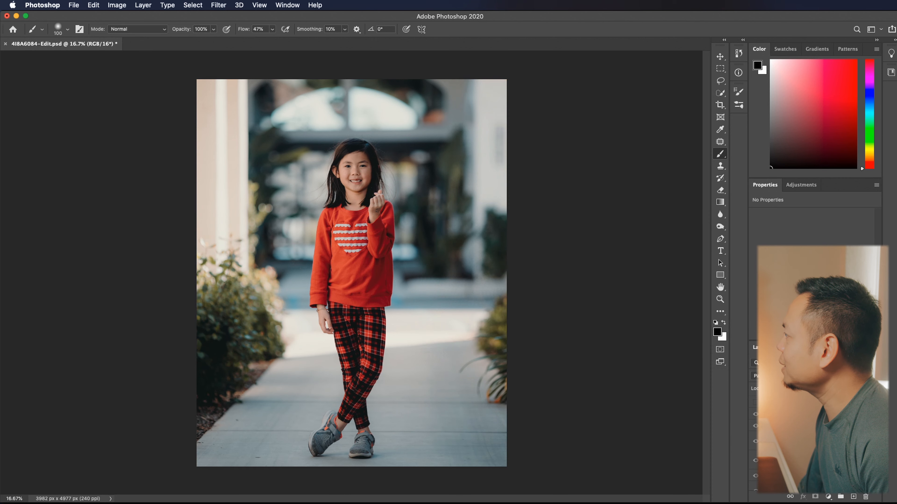
left_click(756, 403)
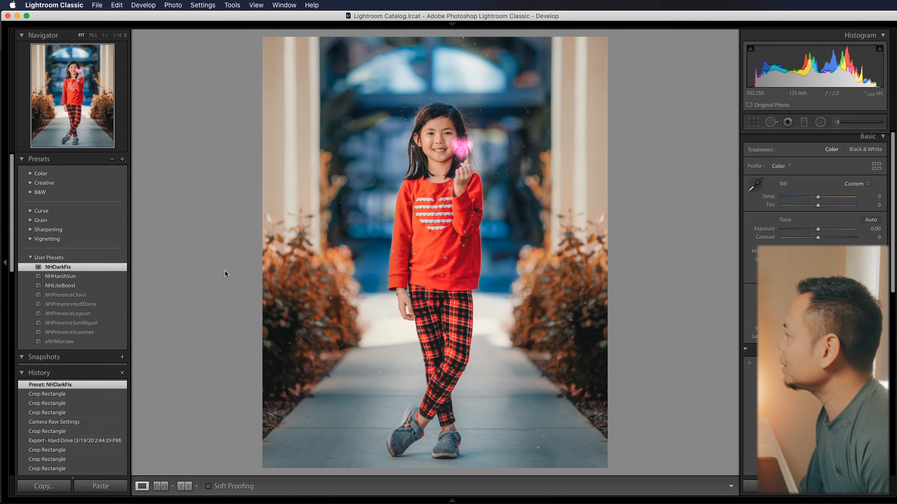
- Set the photo's basic tone in Lightroom Classic to Whites +42, Exposure +0.18, Contrast +20 and Blacks -11
left_click_drag(833, 268, 834, 268)
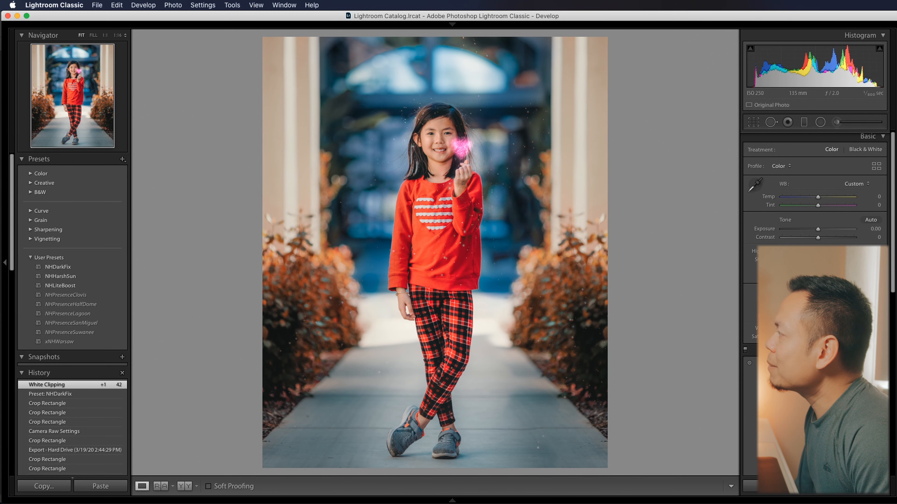
mouse_move(815, 277)
left_mouse_down()
mouse_move(803, 277)
mouse_move(835, 276)
mouse_move(804, 276)
mouse_move(825, 276)
left_mouse_up()
left_click_drag(868, 230, 829, 241)
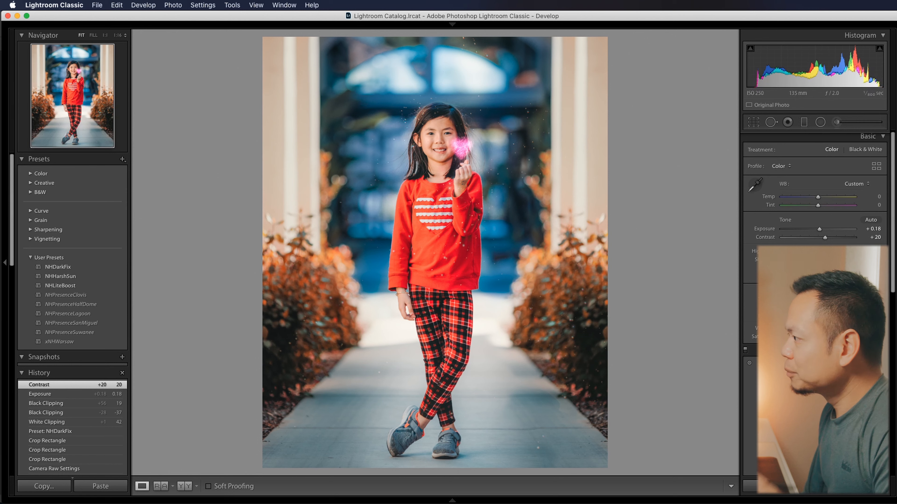
left_click_drag(828, 277, 814, 277)
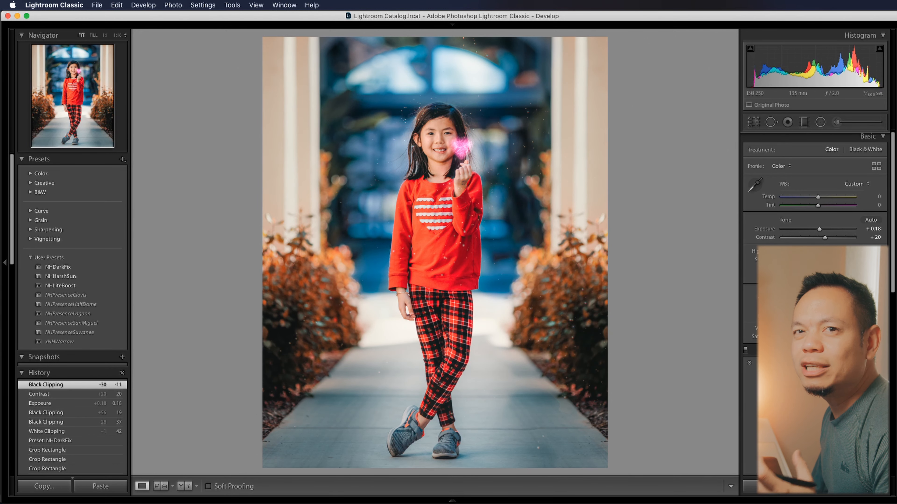
- Compare the composite before and after the Lightroom tone adjustments
key("backslash")
key("backslash")
key("backslash")
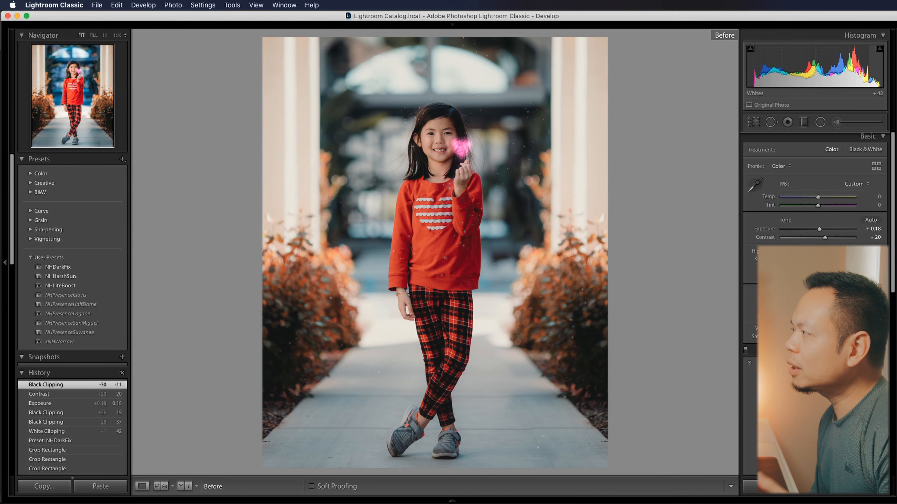
key("backslash")
- View the original portrait with its before and after states, and return to the finished composite
key("Left")
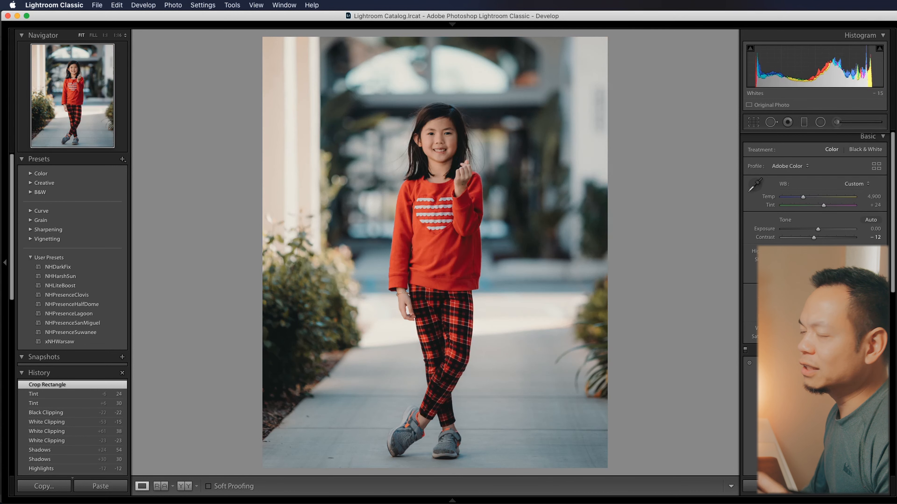
key("backslash")
key("backslash")
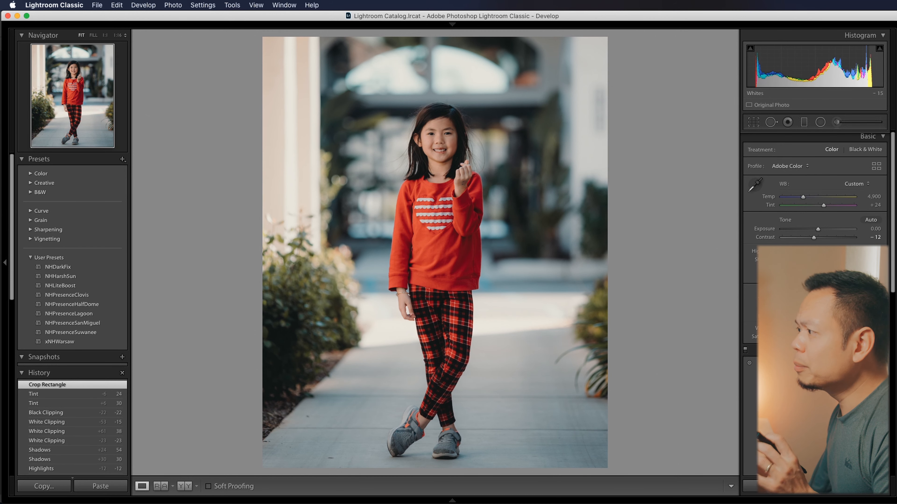
key("Right")
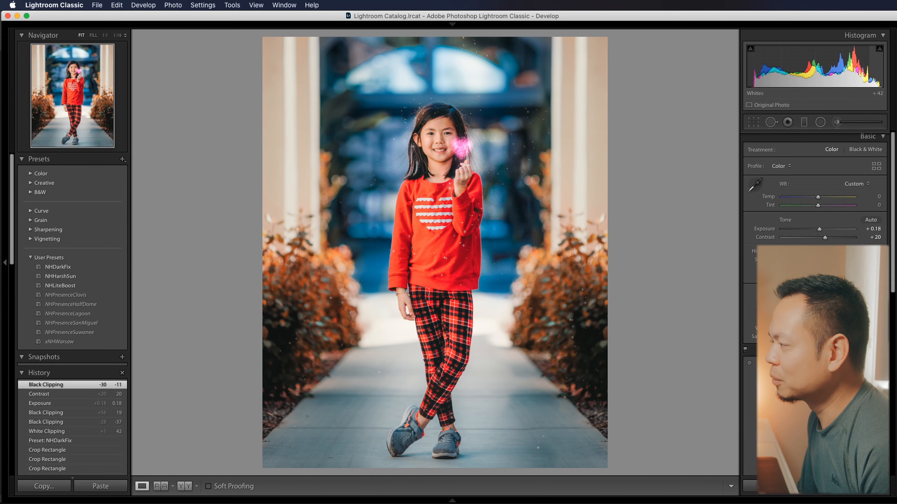